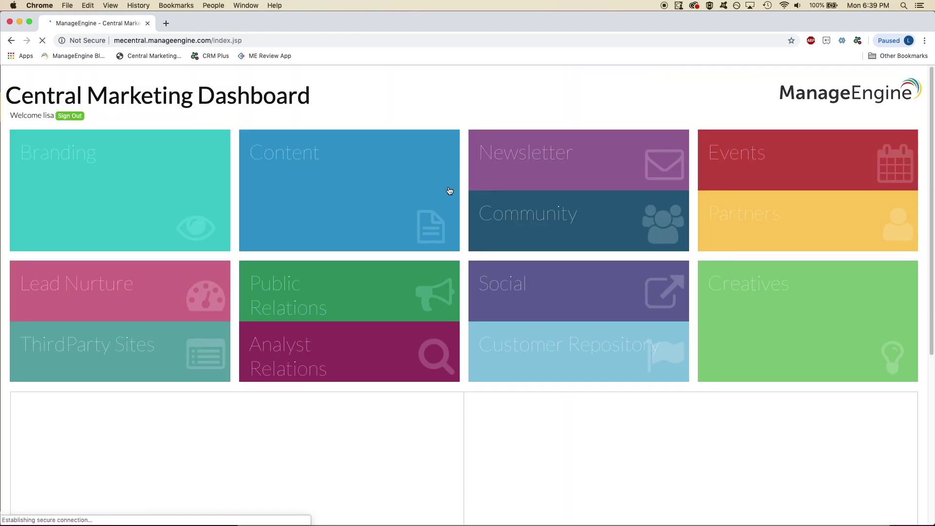
- Open the Content tile on the Central Marketing Dashboard home page
{"action": "left_click", "coordinate": [394, 197]}
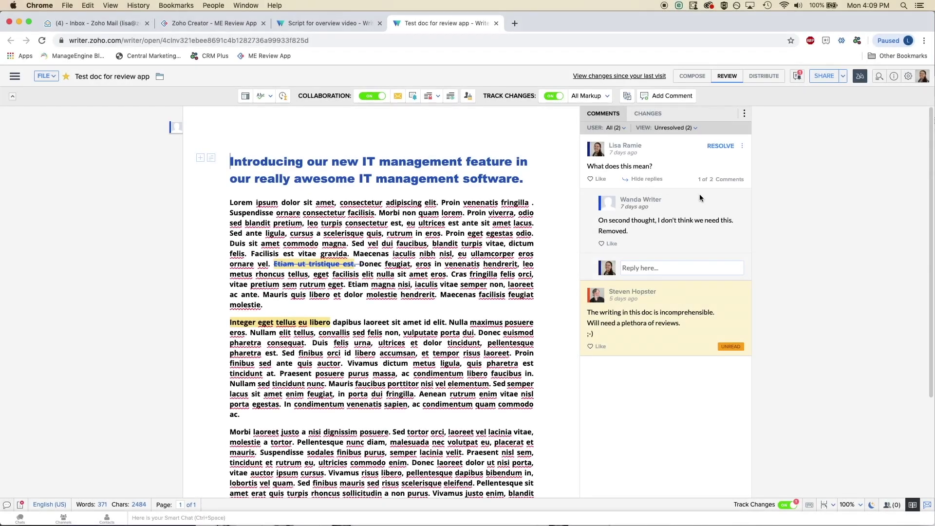
{"action": "left_click", "coordinate": [826, 78]}
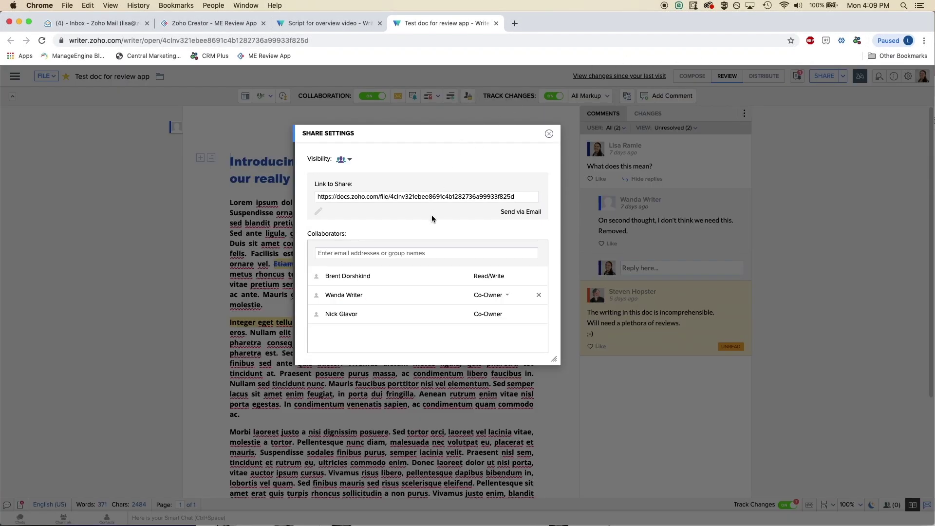
{"action": "left_click", "coordinate": [415, 252]}
{"action": "type", "text": "review"}
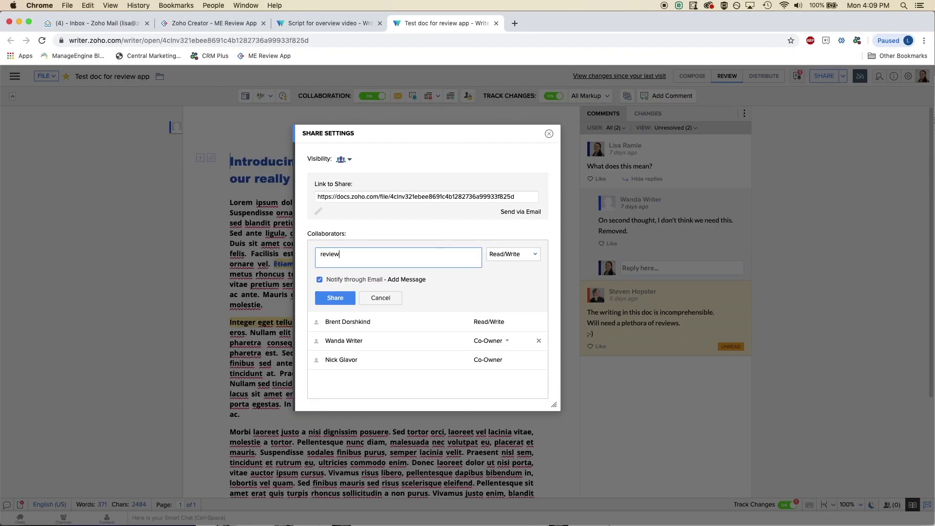
{"action": "type", "text": "@m"}
{"action": "left_click", "coordinate": [409, 282]}
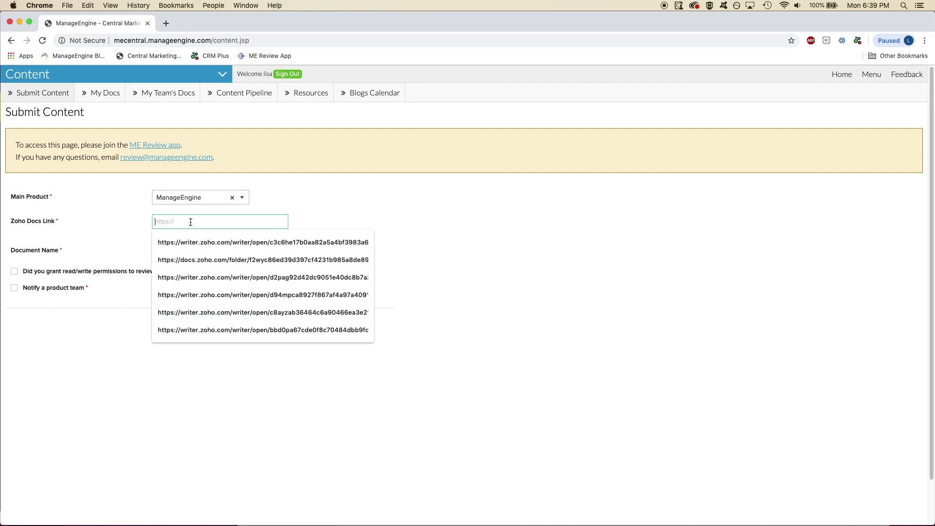
- Paste the doc link, name it Test doc, confirm permissions and choose Blog
{"action": "left_click", "coordinate": [159, 248]}
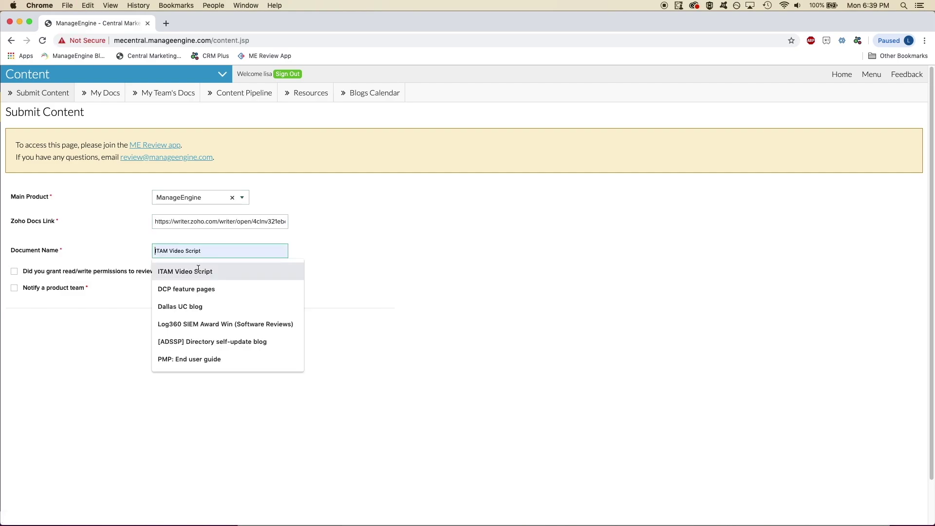
{"action": "type", "text": "Test doc"}
{"action": "left_click", "coordinate": [128, 275]}
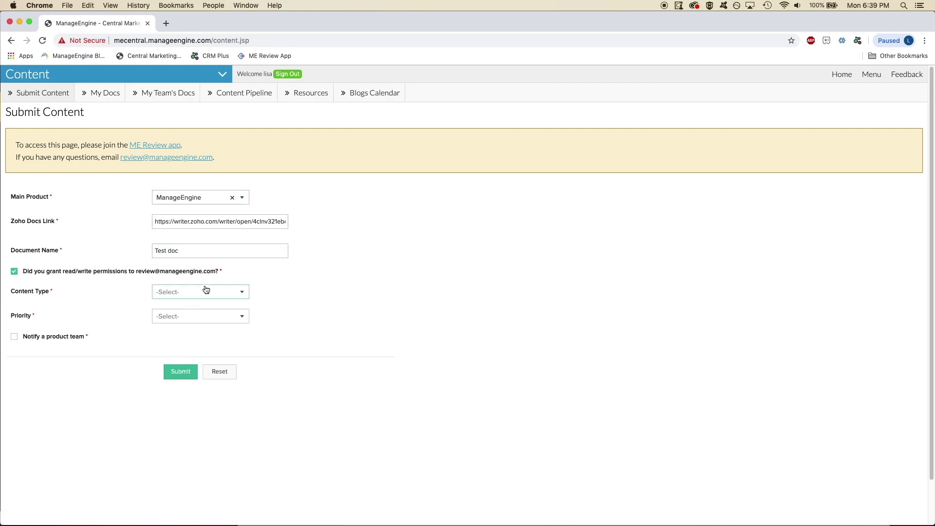
{"action": "left_click", "coordinate": [205, 291]}
{"action": "left_click", "coordinate": [167, 360]}
{"action": "scroll", "coordinate": [357, 365], "scroll_direction": "down", "scroll_amount": 3}
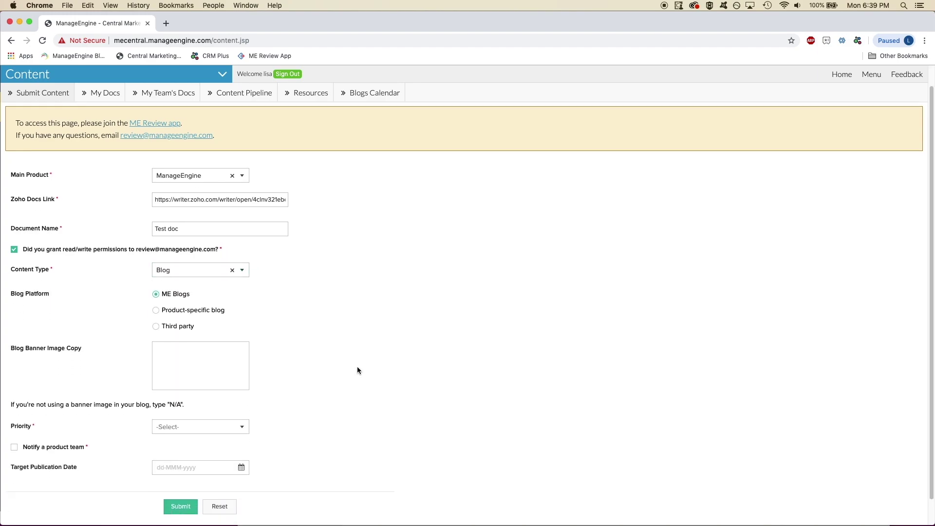
- Set Medium priority, notify the ManageEngine product team, and submit the doc
{"action": "left_click", "coordinate": [197, 400]}
{"action": "left_click", "coordinate": [188, 432]}
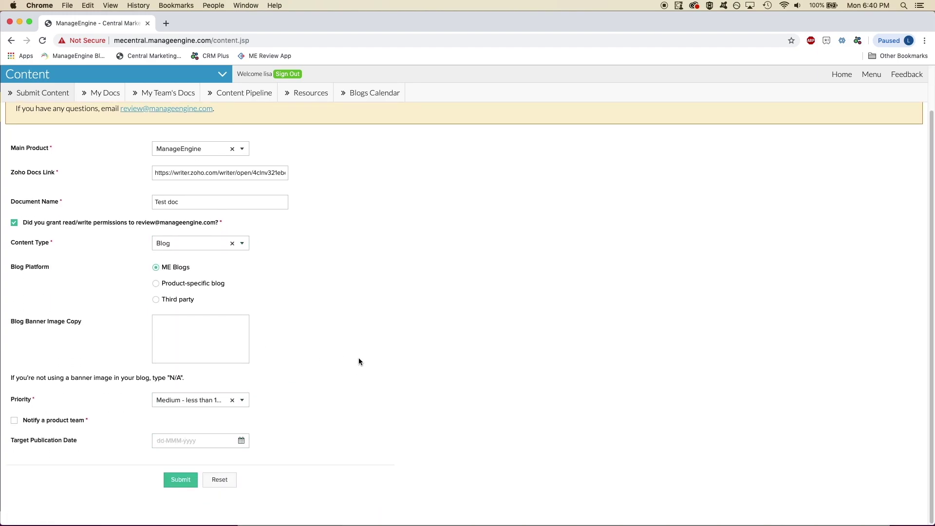
{"action": "left_click", "coordinate": [78, 423]}
{"action": "left_click", "coordinate": [197, 441]}
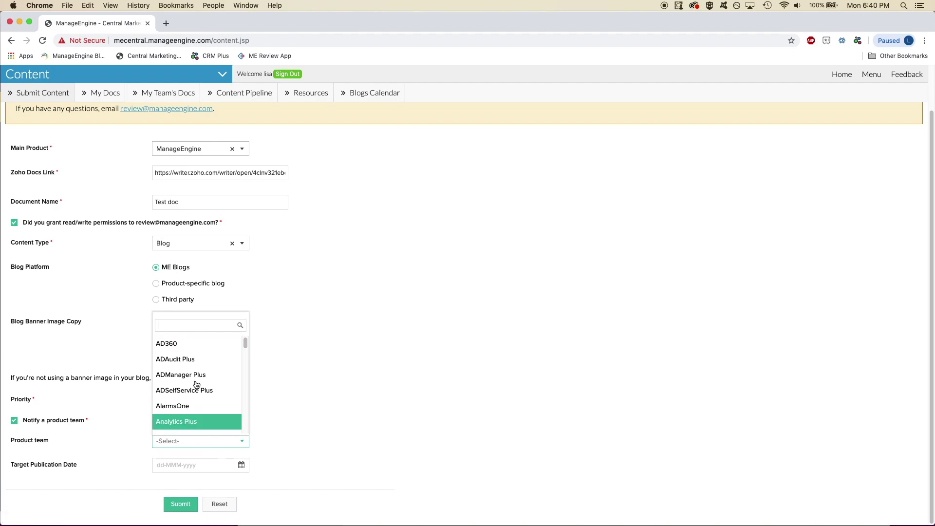
{"action": "type", "text": "manageengine"}
{"action": "key", "text": "Return"}
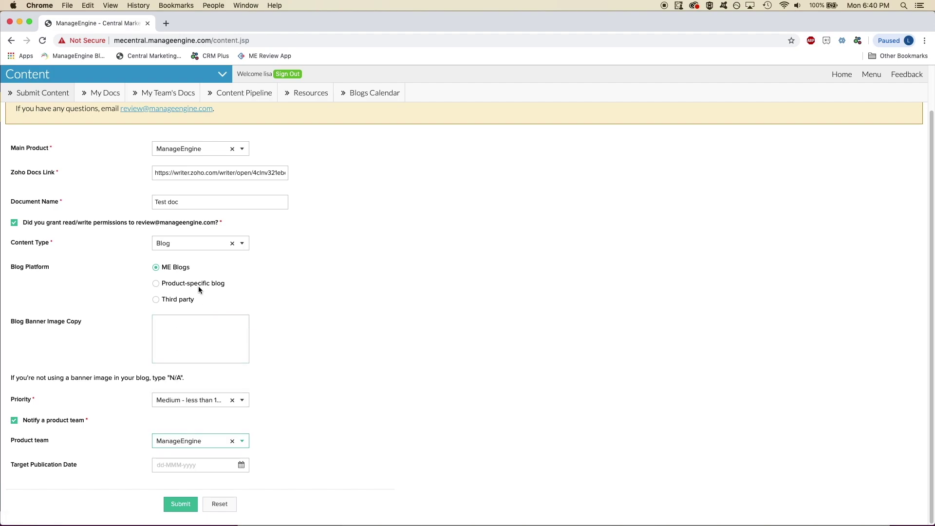
{"action": "left_click", "coordinate": [194, 206]}
{"action": "left_click", "coordinate": [328, 415]}
{"action": "left_click", "coordinate": [182, 504]}
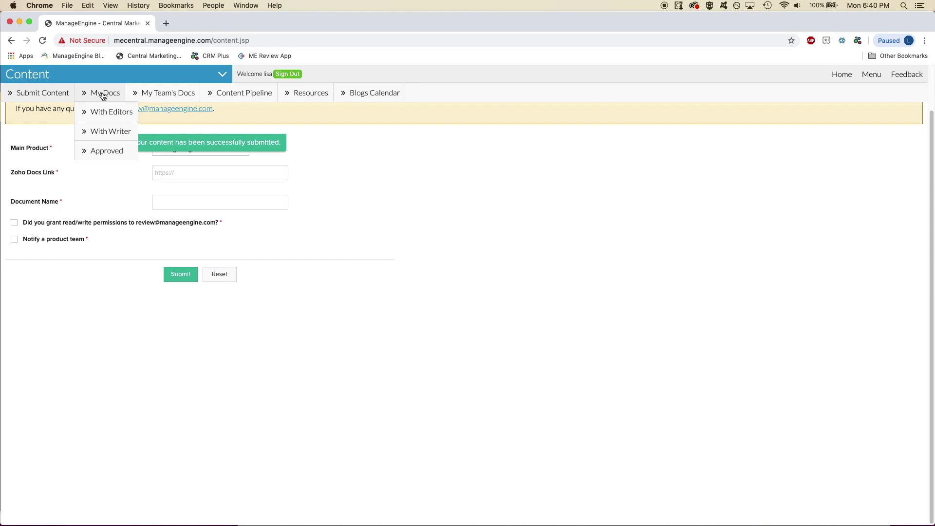
- Check My Docs With Editors, With Writer and Approved, then the team's In Review and Approved lists
{"action": "left_click", "coordinate": [110, 111]}
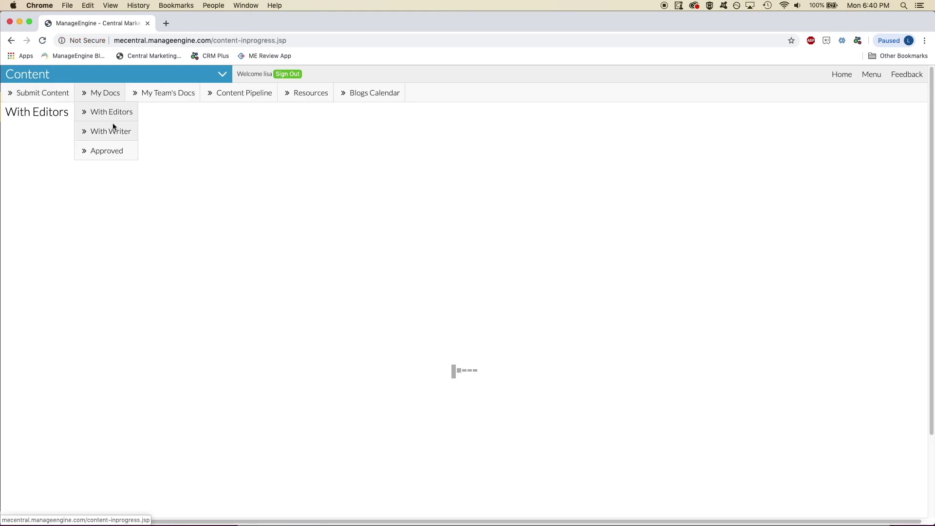
{"action": "left_click", "coordinate": [111, 112]}
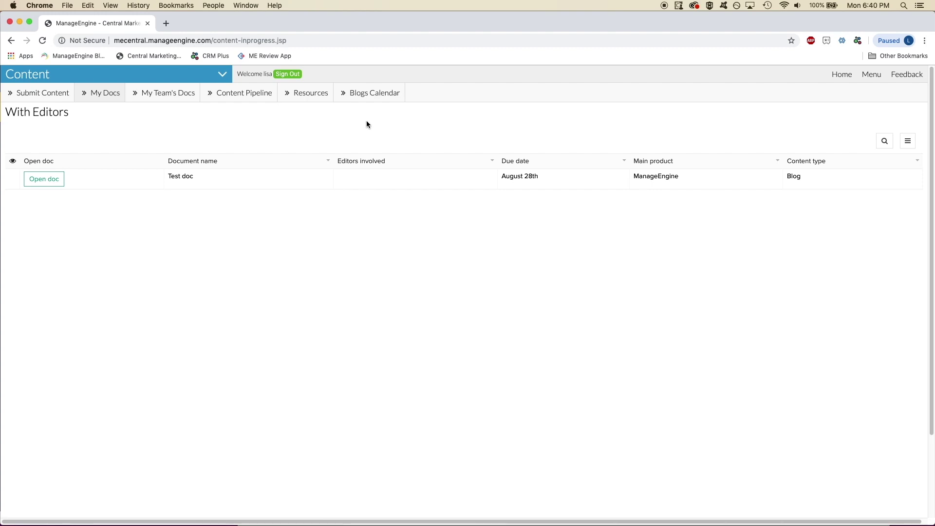
{"action": "mouse_move", "coordinate": [104, 93]}
{"action": "left_click", "coordinate": [110, 130]}
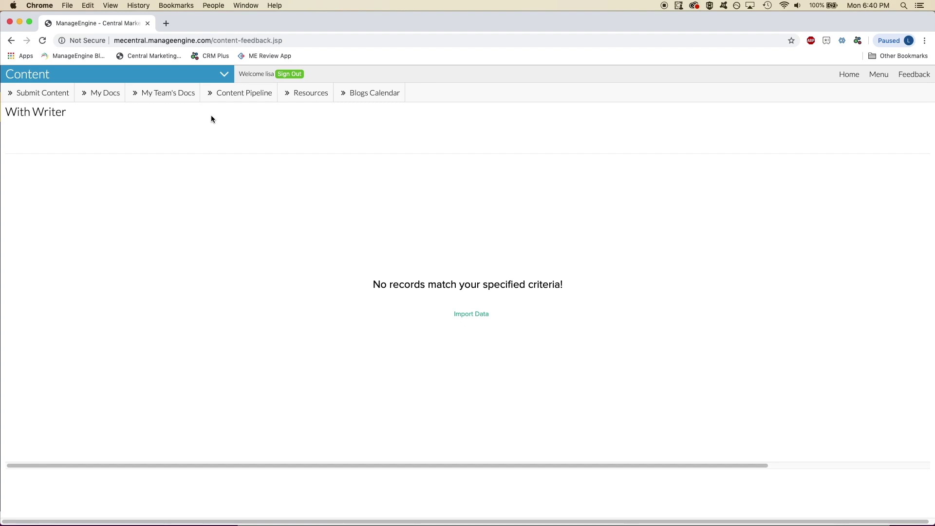
{"action": "left_click", "coordinate": [95, 152]}
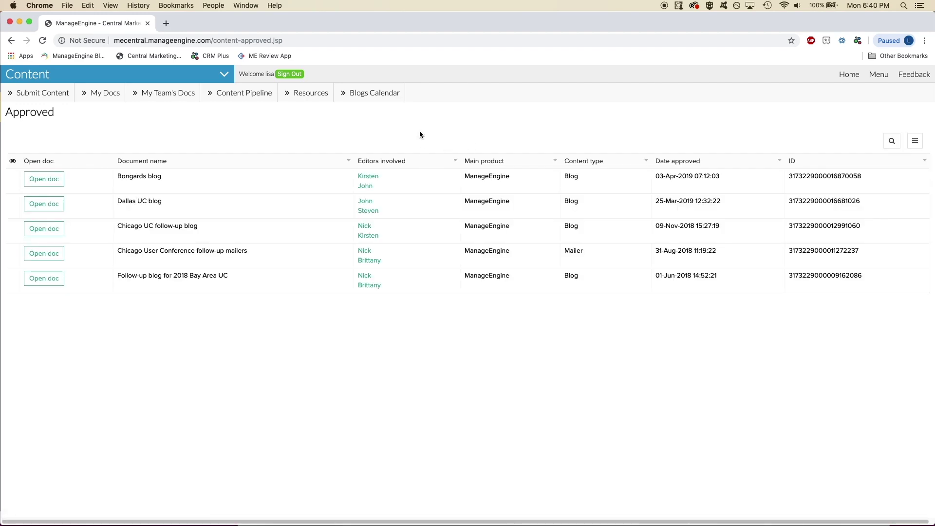
{"action": "mouse_move", "coordinate": [168, 93]}
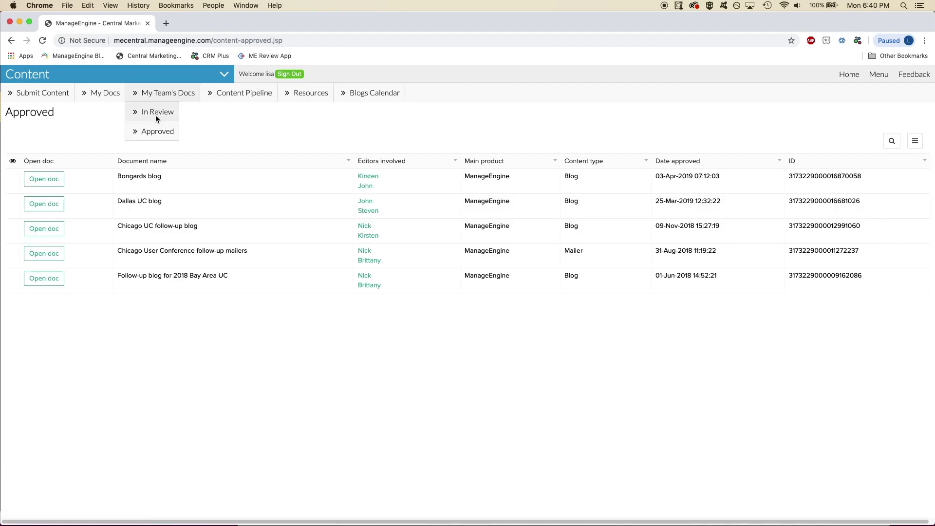
{"action": "left_click", "coordinate": [155, 115]}
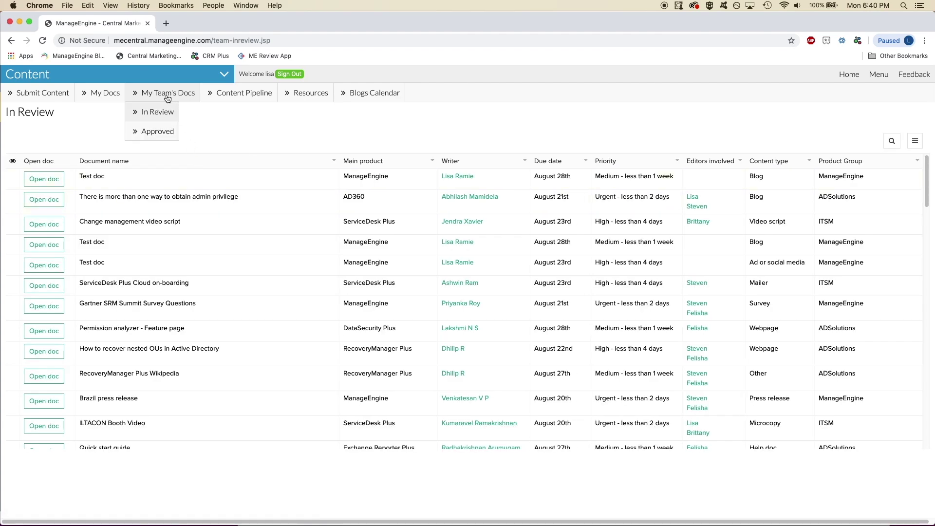
{"action": "left_click", "coordinate": [157, 134]}
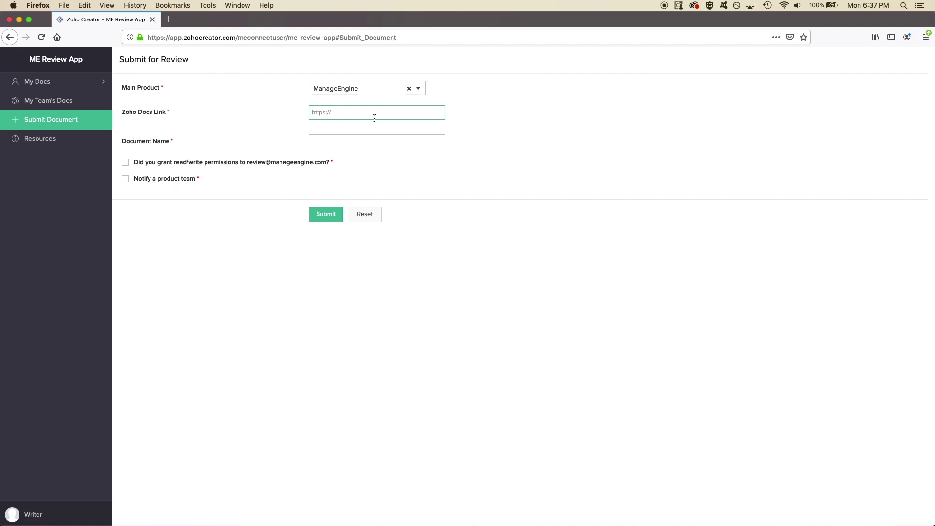
- Enter the doc link, Test doc name, permissions, ME Blogs and N/A banner copy
{"action": "key", "text": "super+v"}
{"action": "left_click", "coordinate": [358, 141]}
{"action": "type", "text": "Test doc"}
{"action": "left_click", "coordinate": [307, 161]}
{"action": "left_click", "coordinate": [346, 183]}
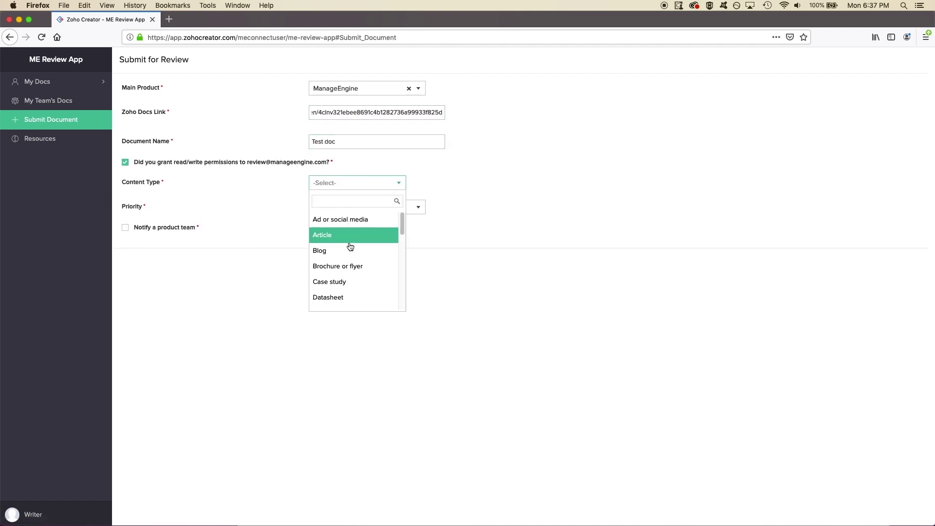
{"action": "left_click", "coordinate": [343, 248]}
{"action": "left_click", "coordinate": [318, 207]}
{"action": "left_click", "coordinate": [355, 259]}
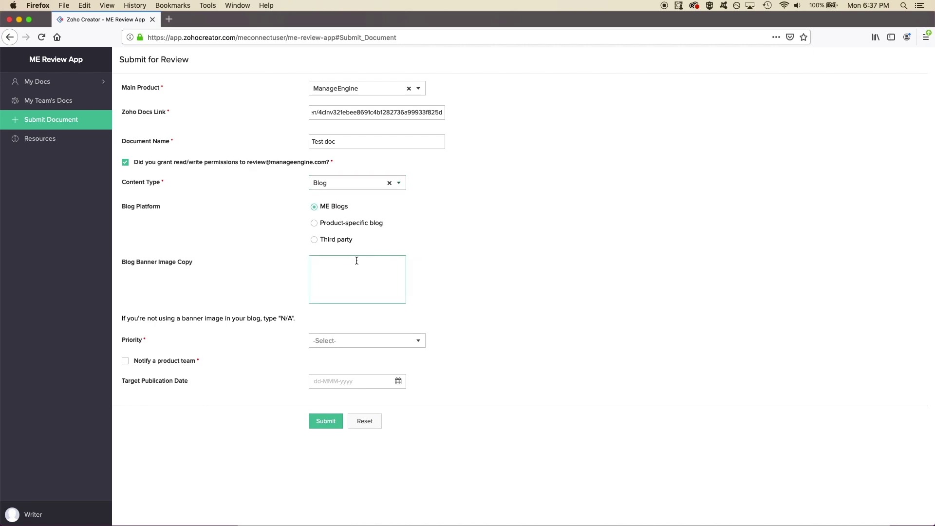
{"action": "type", "text": "N/A"}
- Set Medium priority, notify the ManageEngine product team, and submit the request
{"action": "left_click", "coordinate": [366, 340]}
{"action": "left_click", "coordinate": [375, 372]}
{"action": "left_click", "coordinate": [125, 360]}
{"action": "left_click", "coordinate": [334, 380]}
{"action": "type", "text": "manageengine"}
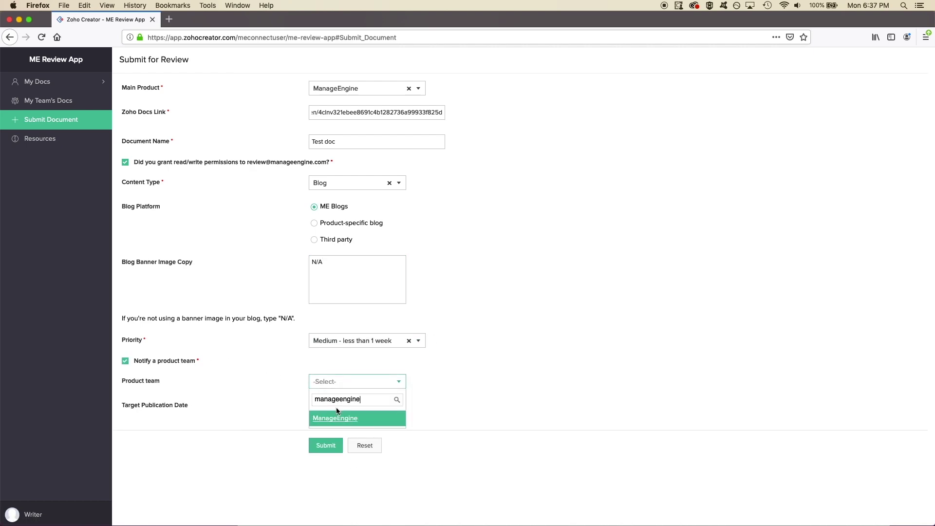
{"action": "key", "text": "Return"}
{"action": "left_click", "coordinate": [325, 445]}
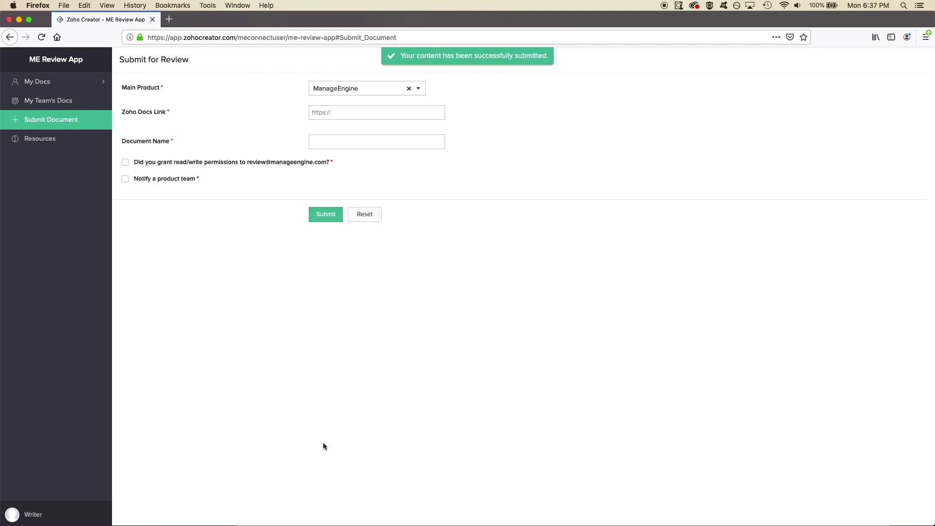
- Browse My Docs In Progress, Approved and On Hold, then My Team's Docs, ending on Resources
{"action": "left_click", "coordinate": [54, 85]}
{"action": "left_click", "coordinate": [45, 101]}
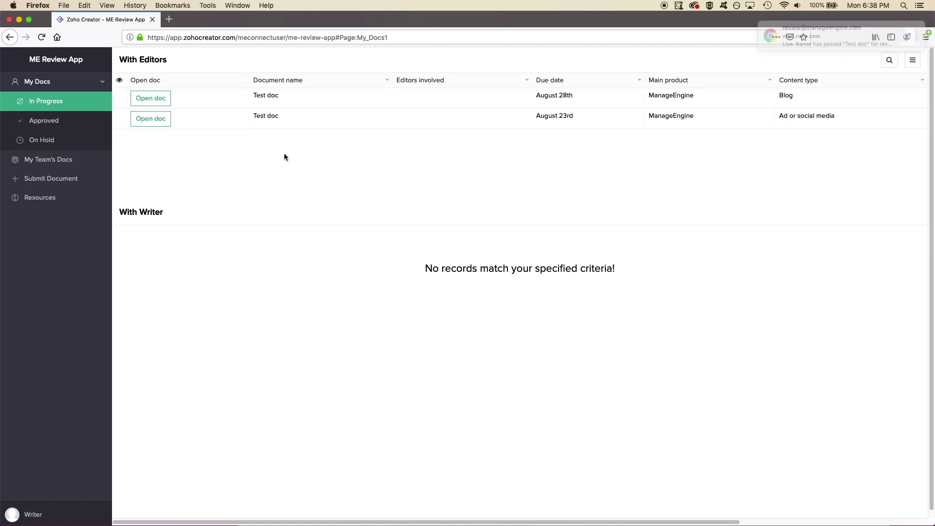
{"action": "left_click", "coordinate": [45, 123]}
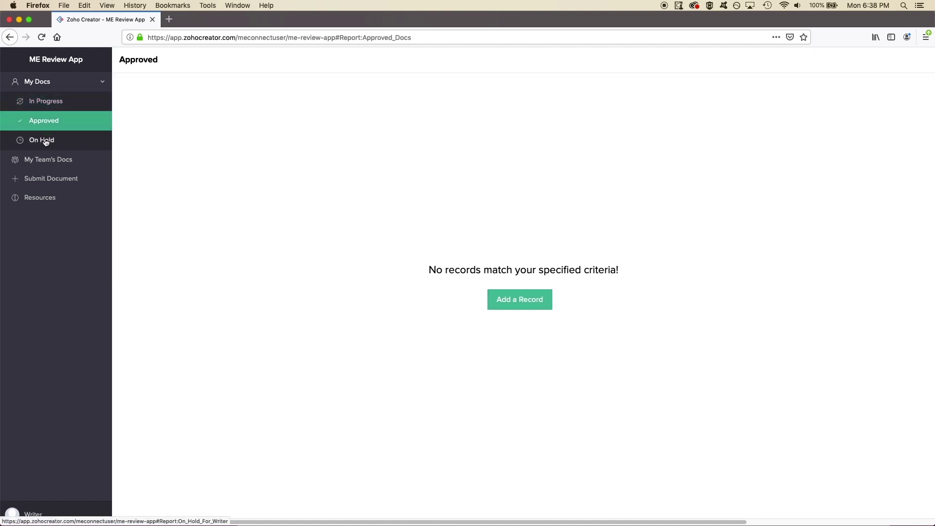
{"action": "left_click", "coordinate": [46, 143]}
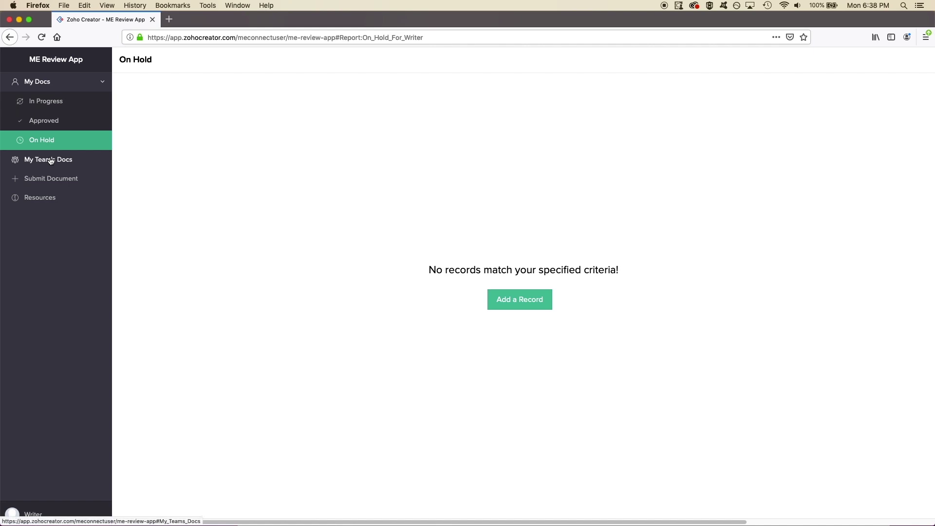
{"action": "left_click", "coordinate": [50, 159]}
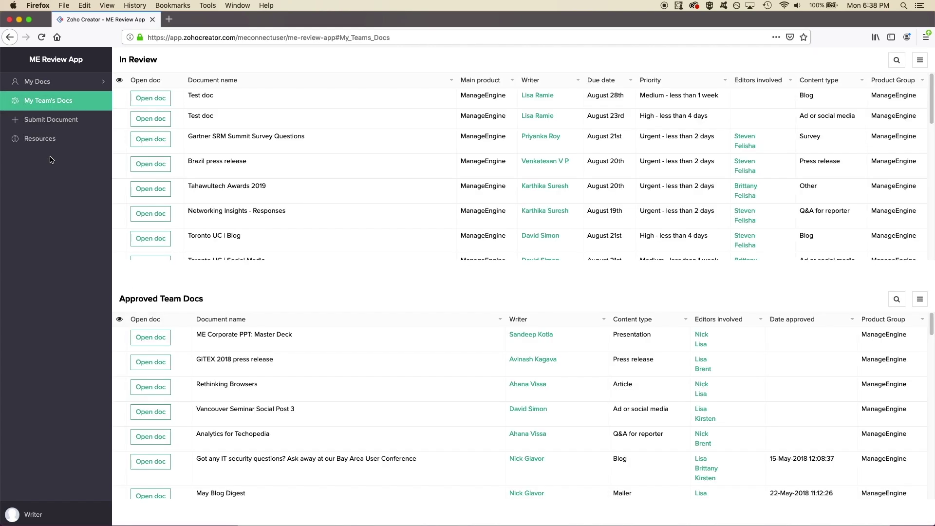
{"action": "scroll", "coordinate": [358, 167], "scroll_direction": "down", "scroll_amount": 1}
{"action": "scroll", "coordinate": [358, 167], "scroll_direction": "down", "scroll_amount": 2}
{"action": "scroll", "coordinate": [359, 166], "scroll_direction": "down", "scroll_amount": 2}
{"action": "scroll", "coordinate": [358, 167], "scroll_direction": "down", "scroll_amount": 2}
{"action": "scroll", "coordinate": [357, 165], "scroll_direction": "down", "scroll_amount": 2}
{"action": "scroll", "coordinate": [409, 437], "scroll_direction": "down", "scroll_amount": 1}
{"action": "scroll", "coordinate": [410, 436], "scroll_direction": "down", "scroll_amount": 2}
{"action": "scroll", "coordinate": [409, 437], "scroll_direction": "down", "scroll_amount": 2}
{"action": "scroll", "coordinate": [409, 438], "scroll_direction": "down", "scroll_amount": 2}
{"action": "scroll", "coordinate": [407, 438], "scroll_direction": "down", "scroll_amount": 3}
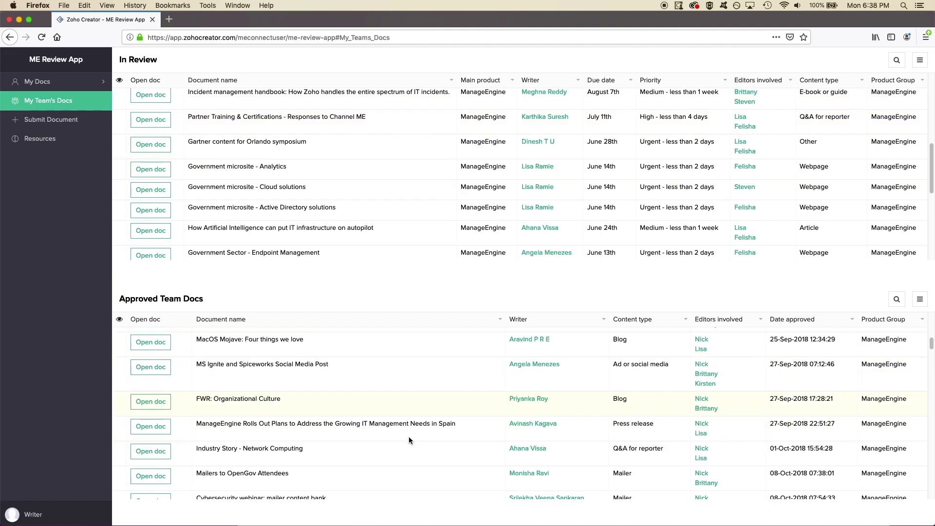
{"action": "left_click", "coordinate": [42, 140]}
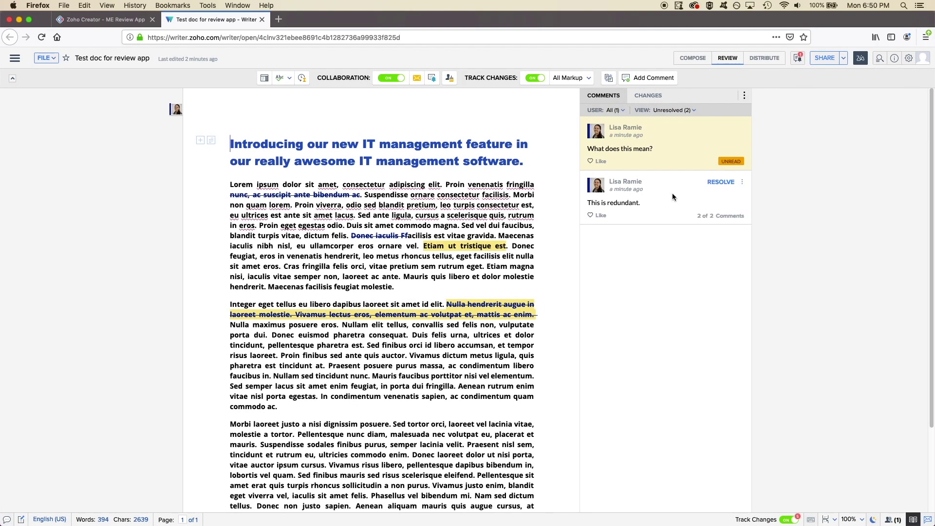
- Accept all the tracked deletions in the Test doc
{"action": "left_click", "coordinate": [337, 194]}
{"action": "left_click", "coordinate": [393, 173]}
{"action": "left_click", "coordinate": [359, 212]}
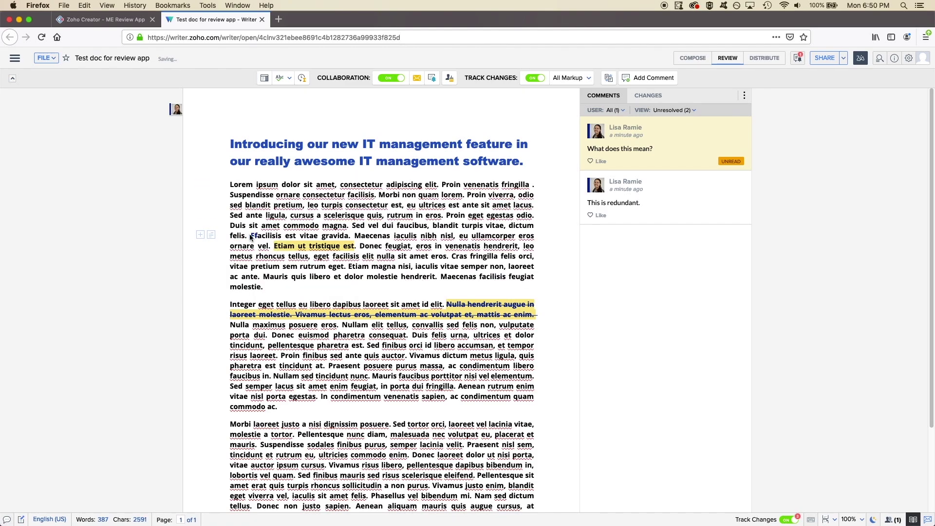
{"action": "left_click_drag", "start_coordinate": [251, 235], "coordinate": [467, 314]}
{"action": "right_click", "coordinate": [477, 252]}
{"action": "left_click", "coordinate": [509, 263]}
- Reply that the questioned text was removed, resolve 'This is redundant.', and return the doc to editors
{"action": "left_click", "coordinate": [643, 150]}
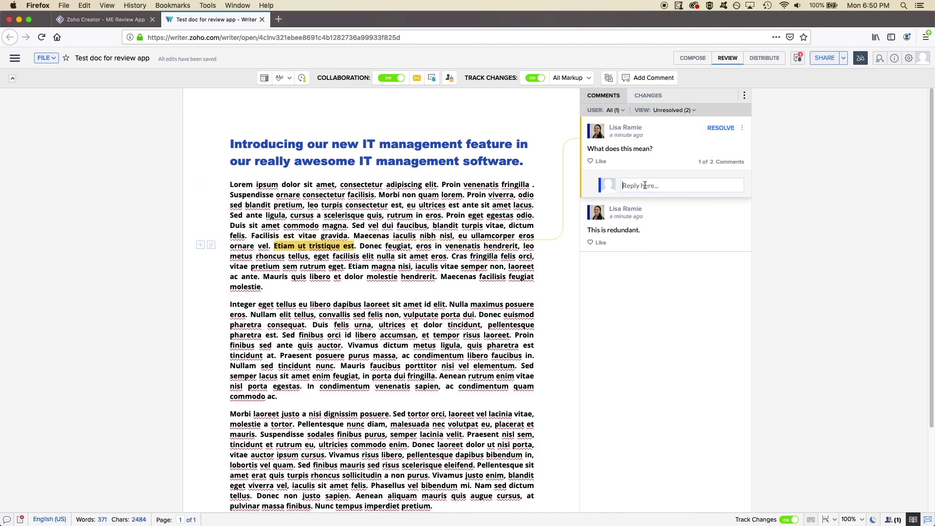
{"action": "left_click", "coordinate": [645, 186]}
{"action": "type", "text": "On second thought, I don't think we need this."}
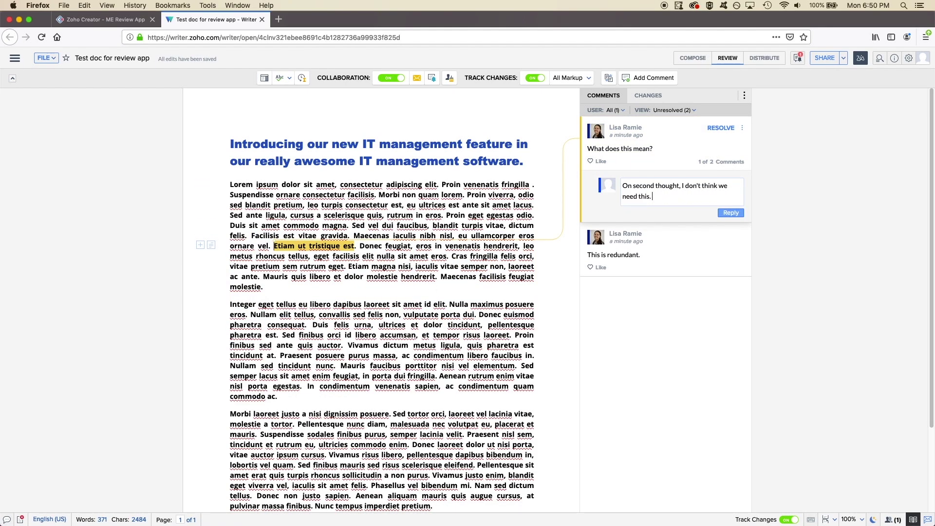
{"action": "type", "text": " Removed."}
{"action": "left_click", "coordinate": [731, 212]}
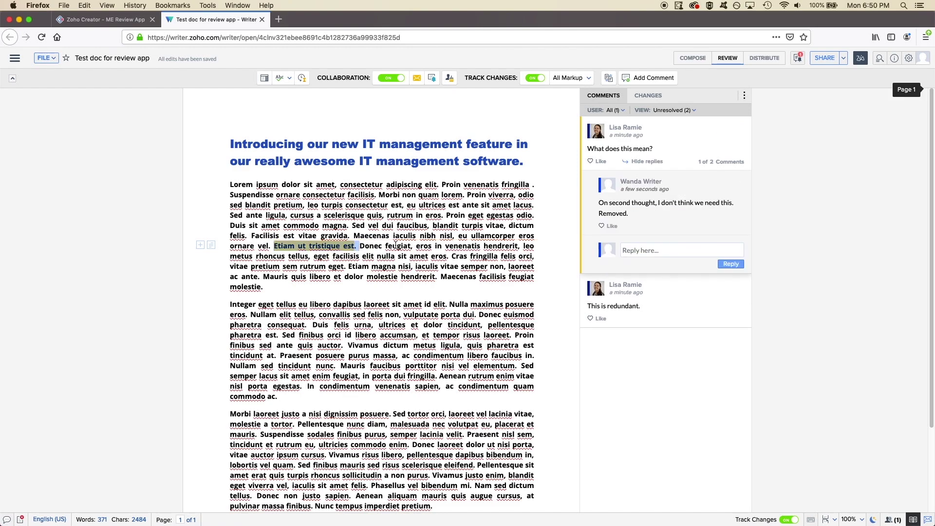
{"action": "left_click", "coordinate": [680, 296]}
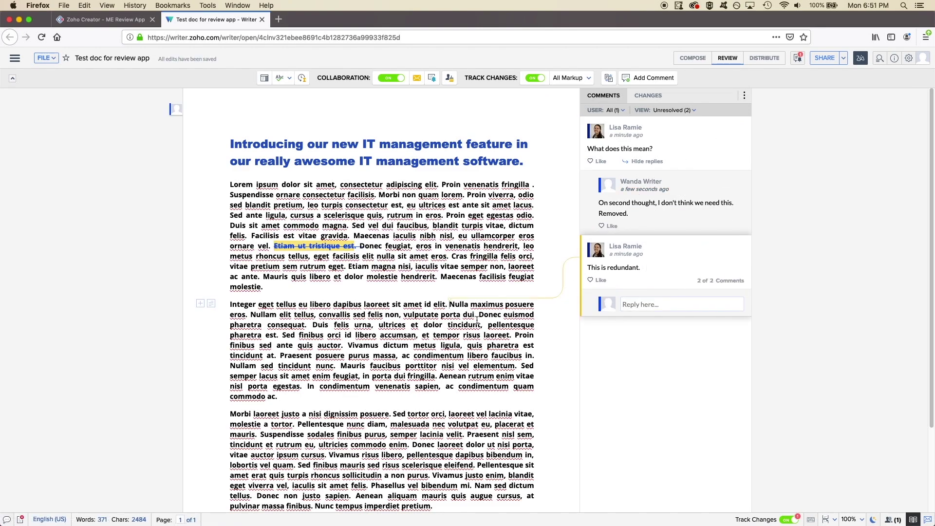
{"action": "left_click", "coordinate": [718, 249]}
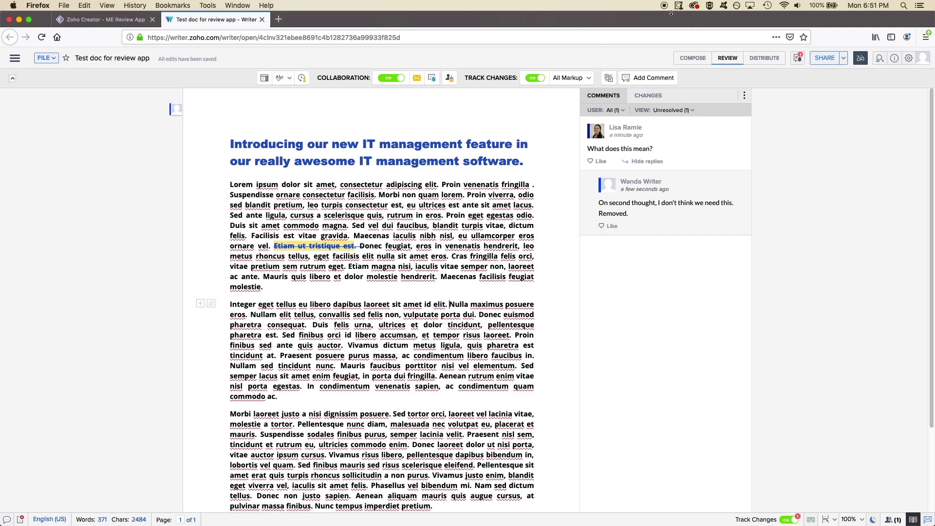
{"action": "left_click", "coordinate": [100, 20]}
{"action": "left_click", "coordinate": [273, 222]}
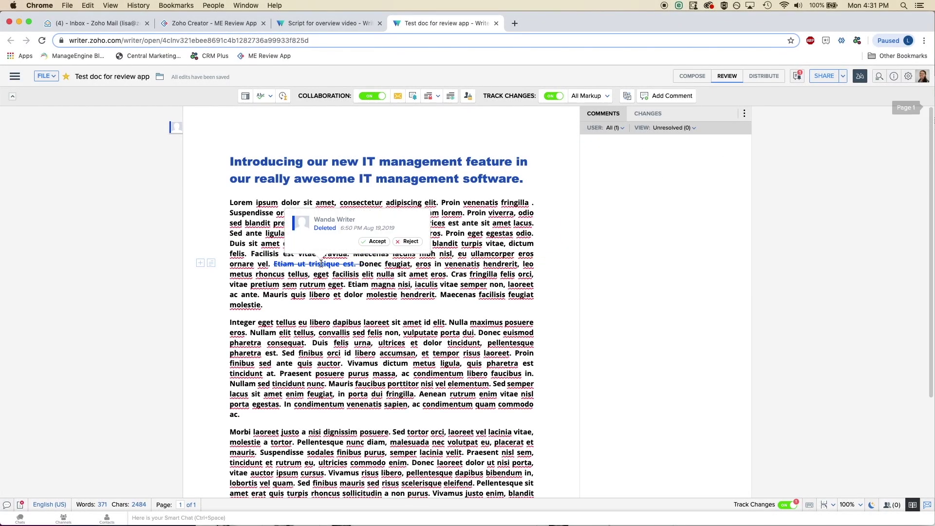
{"action": "scroll", "coordinate": [427, 337], "scroll_direction": "down", "scroll_amount": 1}
{"action": "scroll", "coordinate": [428, 336], "scroll_direction": "down", "scroll_amount": 1}
{"action": "left_click_drag", "start_coordinate": [412, 324], "coordinate": [428, 338]}
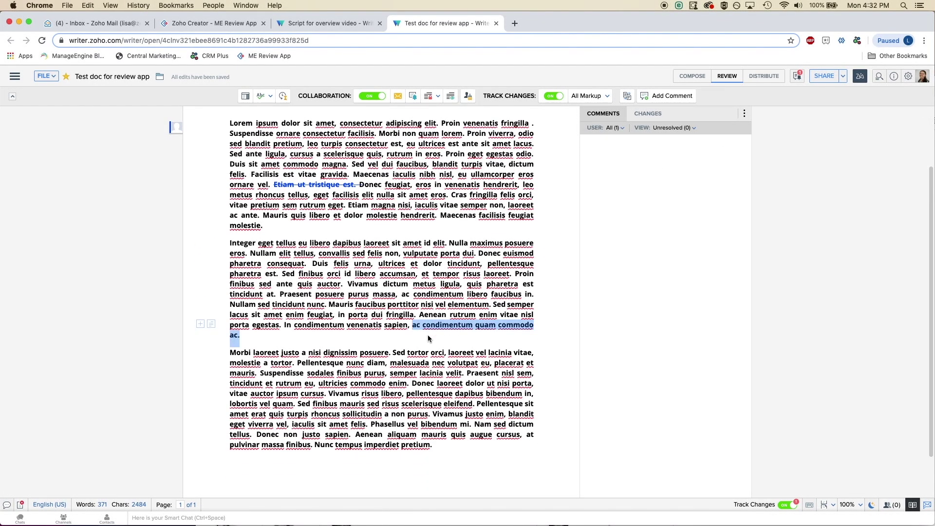
- Delete the second-paragraph sentence ending 'commodo ac.' as a tracked change
{"action": "key", "text": "BackSpace"}
{"action": "key", "text": "alt+BackSpace"}
{"action": "left_click", "coordinate": [399, 352]}
{"action": "type", "text": "Aj"}
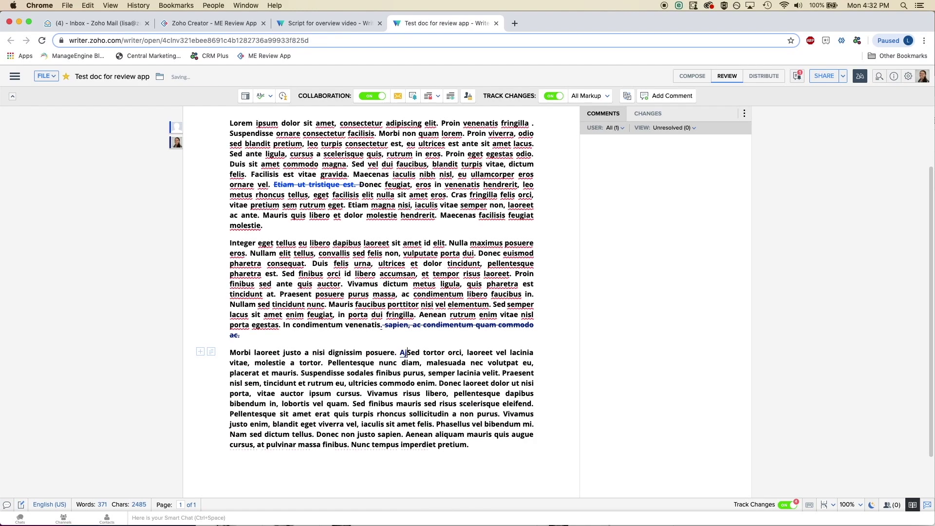